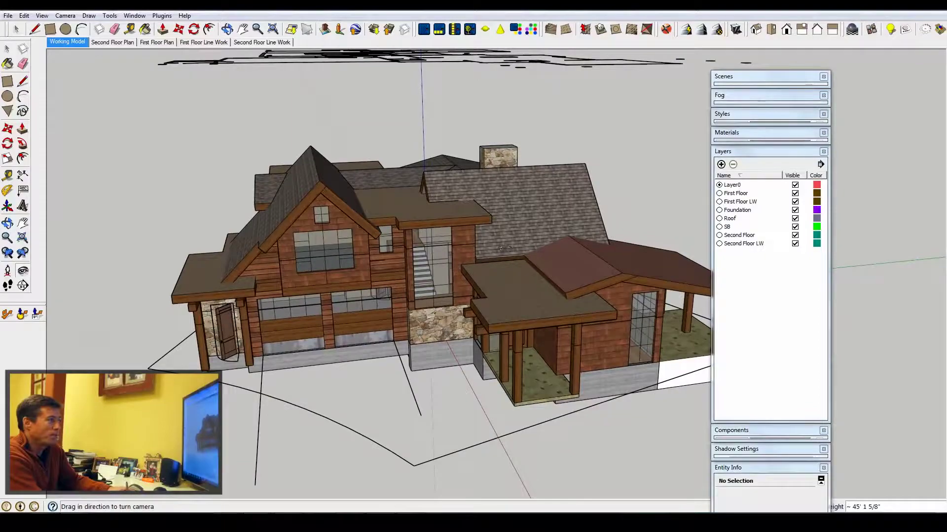
Step: Toggle the Roof, Second Floor and Foundation layers off and back on to check which building parts each contains
{"action": "left_click_drag", "start_coordinate": [501, 249], "coordinate": [633, 259]}
{"action": "middle_click_drag", "start_coordinate": [633, 258], "coordinate": [629, 254]}
{"action": "scroll", "coordinate": [419, 271], "scroll_direction": "down", "scroll_amount": 3}
{"action": "scroll", "coordinate": [453, 253], "scroll_direction": "up", "scroll_amount": 5}
{"action": "middle_click_drag", "start_coordinate": [458, 229], "coordinate": [435, 230]}
{"action": "scroll", "coordinate": [562, 250], "scroll_direction": "down", "scroll_amount": 2}
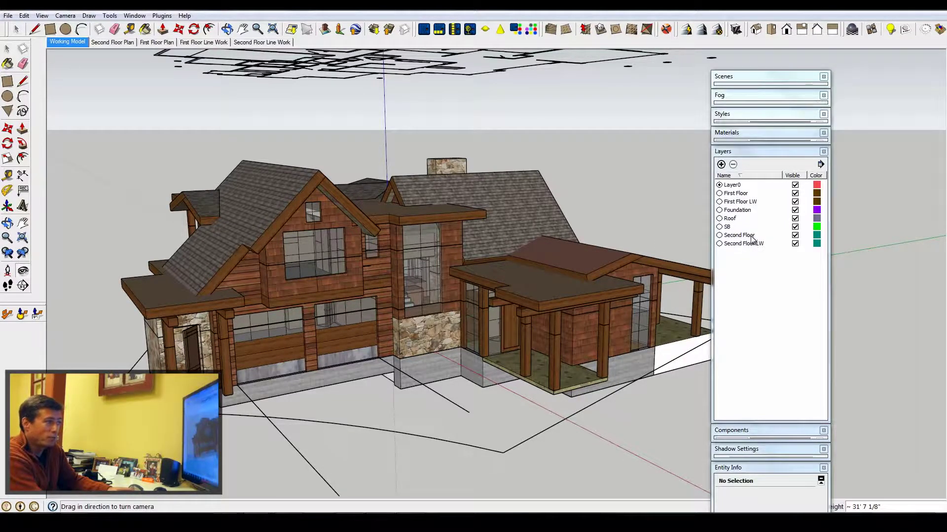
{"action": "left_click", "coordinate": [795, 219]}
{"action": "left_click", "coordinate": [795, 219]}
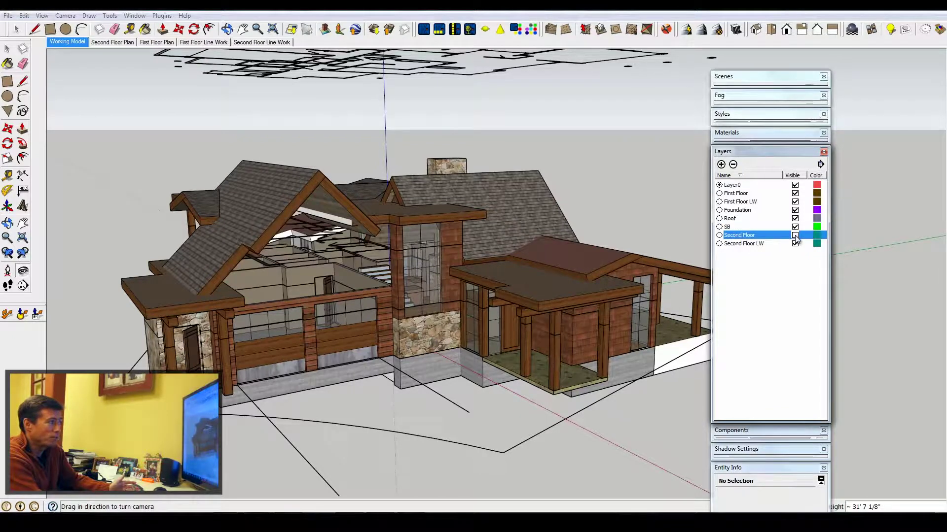
{"action": "left_click", "coordinate": [795, 235]}
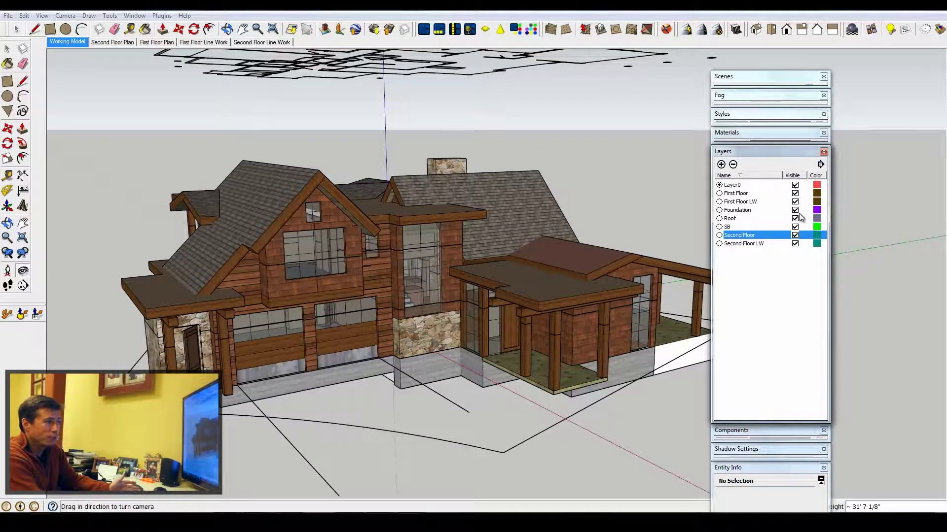
{"action": "left_click", "coordinate": [796, 211]}
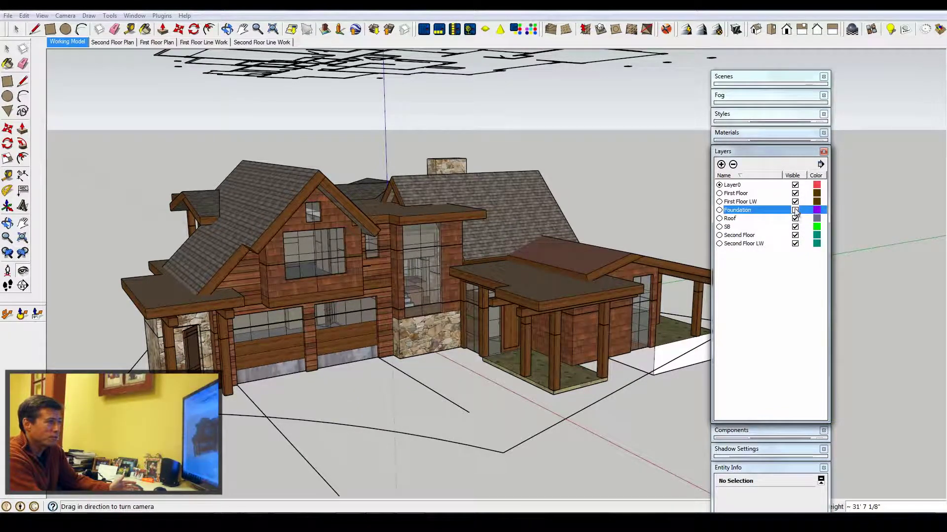
{"action": "left_click", "coordinate": [795, 211]}
Step: Hide the Roof layer to examine the interior rooms from above, and turn it back on
{"action": "middle_click_drag", "start_coordinate": [486, 264], "coordinate": [705, 217]}
{"action": "left_click", "coordinate": [795, 218]}
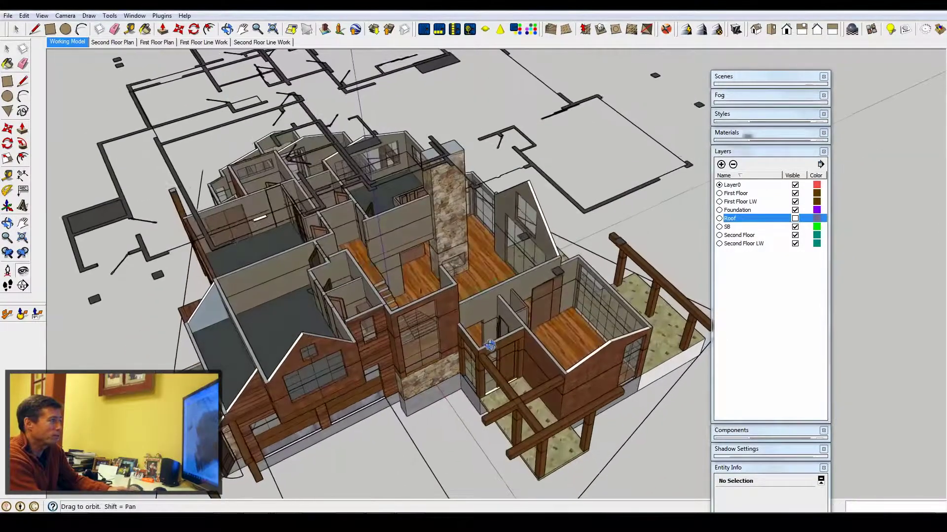
{"action": "left_click", "coordinate": [794, 220]}
Step: Select individual roof groups around the house to inspect how the roof is divided into separate sections
{"action": "middle_click_drag", "start_coordinate": [511, 317], "coordinate": [558, 306]}
{"action": "scroll", "coordinate": [553, 272], "scroll_direction": "up", "scroll_amount": 2}
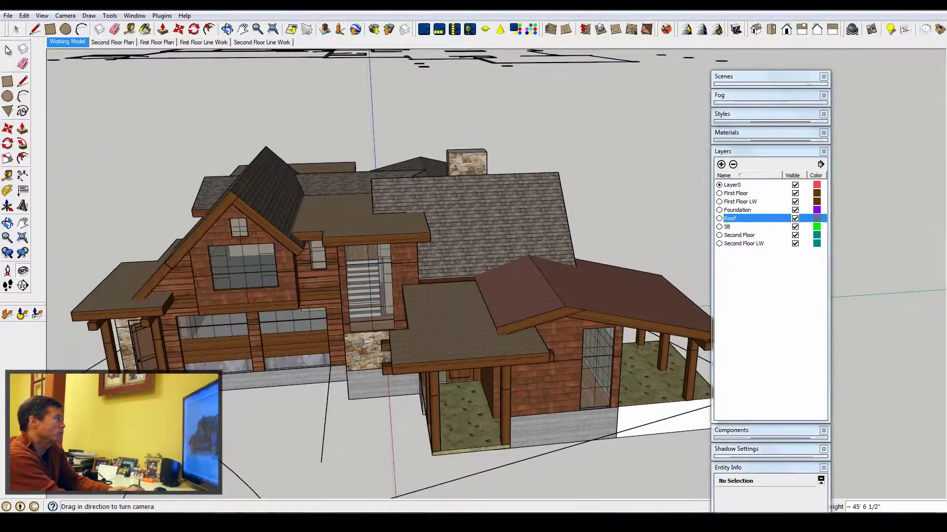
{"action": "middle_click_drag", "start_coordinate": [545, 251], "coordinate": [476, 271]}
{"action": "left_click", "coordinate": [454, 279]}
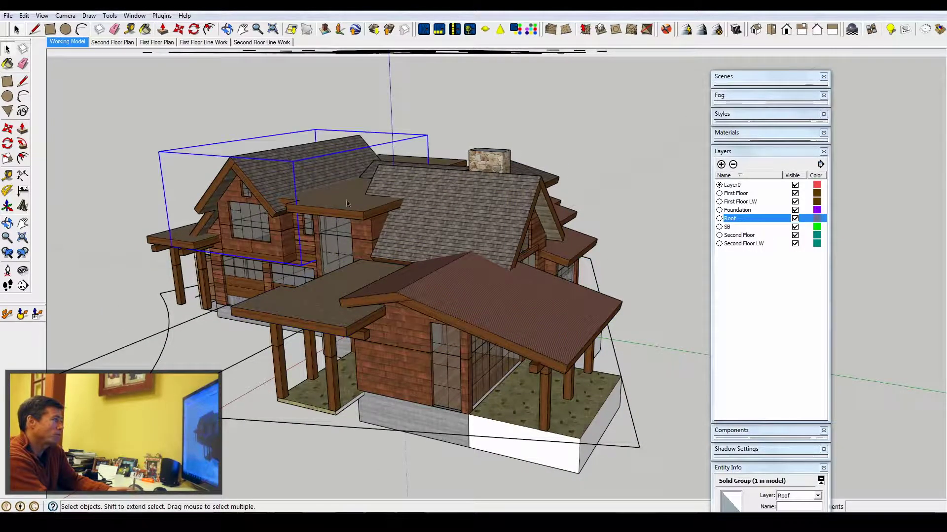
{"action": "middle_click_drag", "start_coordinate": [403, 213], "coordinate": [445, 246]}
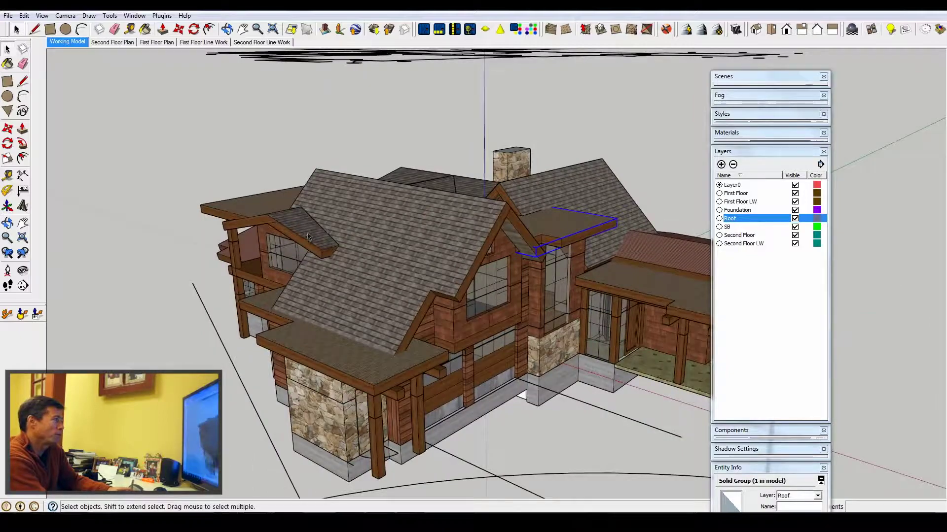
{"action": "middle_click_drag", "start_coordinate": [320, 256], "coordinate": [730, 252]}
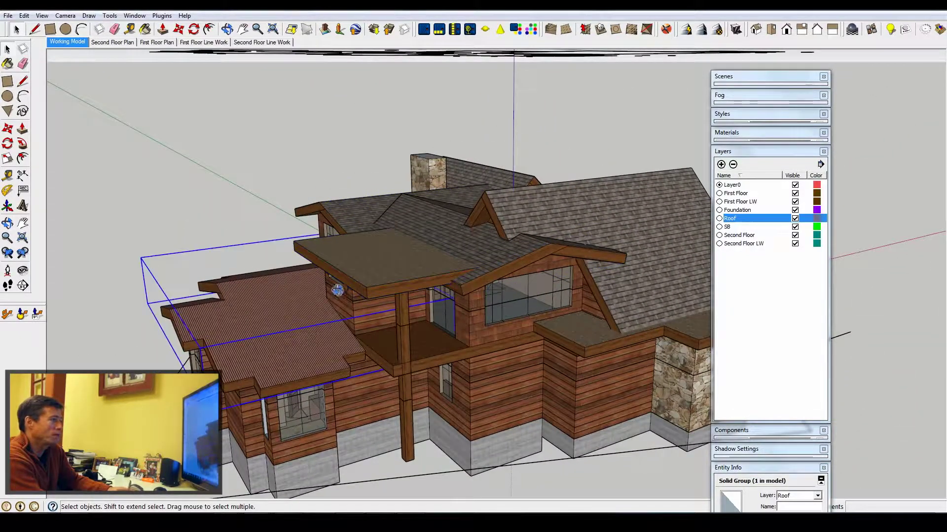
{"action": "middle_click_drag", "start_coordinate": [342, 285], "coordinate": [326, 274]}
Step: Examine the upper-level gable window up close, along with the balcony, soffits and low metal-roofed wing
{"action": "scroll", "coordinate": [448, 250], "scroll_direction": "up", "scroll_amount": 5}
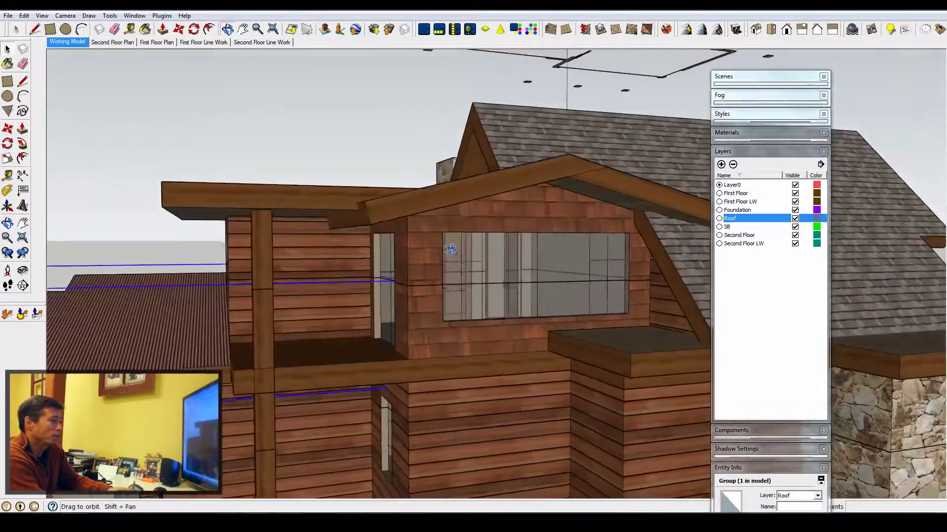
{"action": "scroll", "coordinate": [447, 250], "scroll_direction": "up", "scroll_amount": 4}
{"action": "key", "text": "space"}
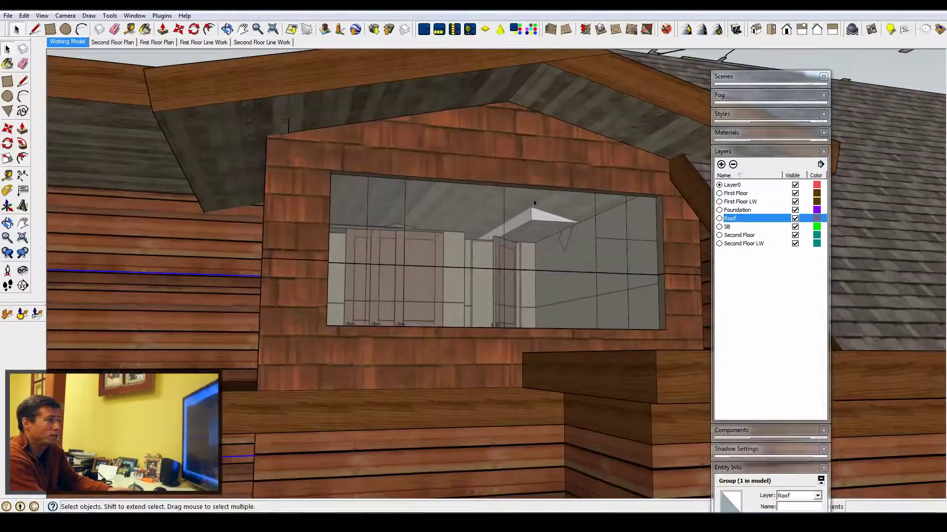
{"action": "mouse_move", "coordinate": [545, 213]}
{"action": "middle_mouse_down"}
{"action": "mouse_move", "coordinate": [394, 207]}
{"action": "mouse_move", "coordinate": [554, 211]}
{"action": "middle_mouse_up"}
{"action": "scroll", "coordinate": [553, 211], "scroll_direction": "down", "scroll_amount": 10}
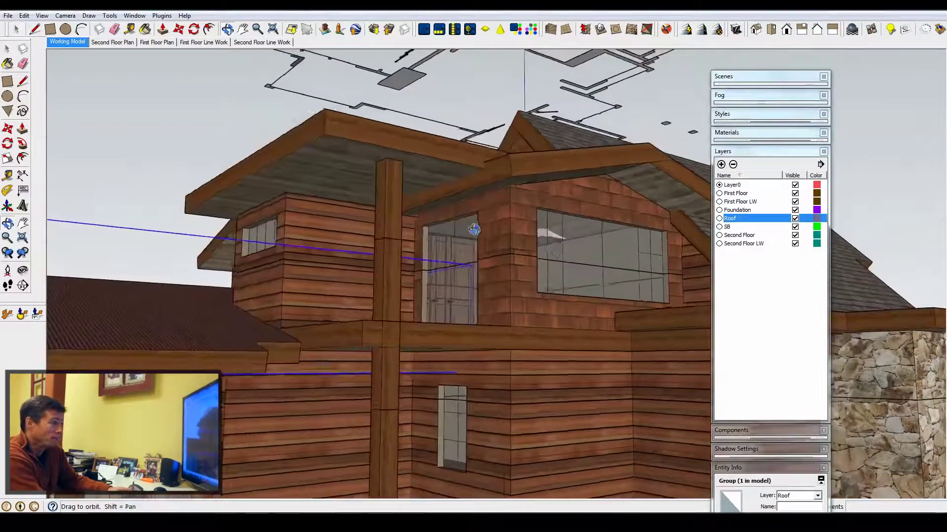
{"action": "middle_click_drag", "start_coordinate": [474, 229], "coordinate": [443, 286]}
{"action": "scroll", "coordinate": [287, 235], "scroll_direction": "down", "scroll_amount": 5}
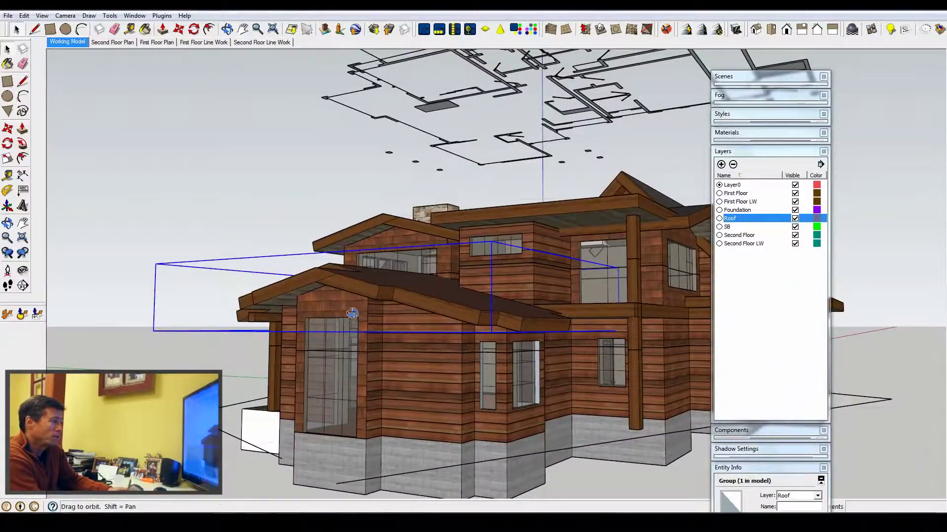
{"action": "middle_click_drag", "start_coordinate": [355, 317], "coordinate": [310, 432]}
Step: Switch to the MC 393 Plan 4 model and examine the house's front, porches and garage side
{"action": "mouse_move", "coordinate": [236, 492]}
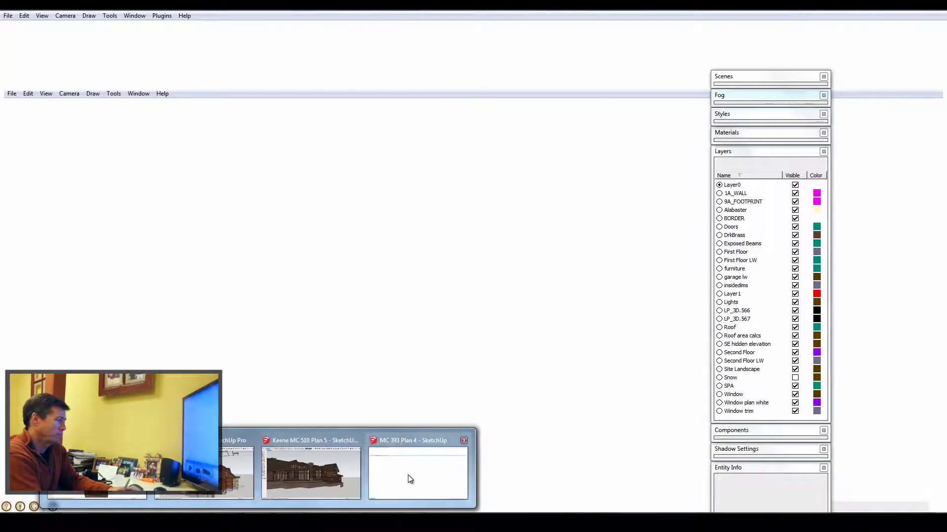
{"action": "left_click", "coordinate": [407, 474]}
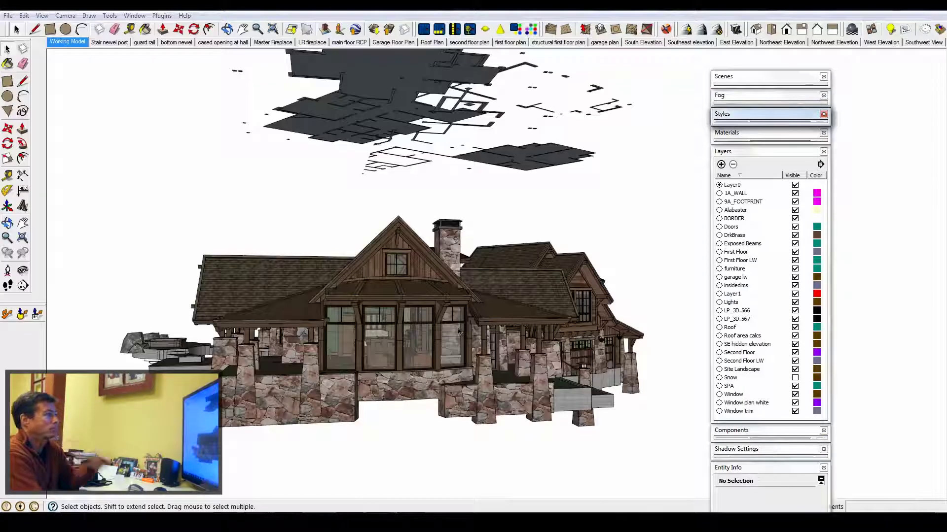
{"action": "middle_click_drag", "start_coordinate": [502, 308], "coordinate": [238, 341]}
{"action": "scroll", "coordinate": [657, 320], "scroll_direction": "down", "scroll_amount": 3}
{"action": "scroll", "coordinate": [542, 330], "scroll_direction": "up", "scroll_amount": 5}
{"action": "middle_click_drag", "start_coordinate": [459, 306], "coordinate": [562, 307]}
{"action": "scroll", "coordinate": [309, 292], "scroll_direction": "down", "scroll_amount": 3}
{"action": "scroll", "coordinate": [476, 291], "scroll_direction": "up", "scroll_amount": 5}
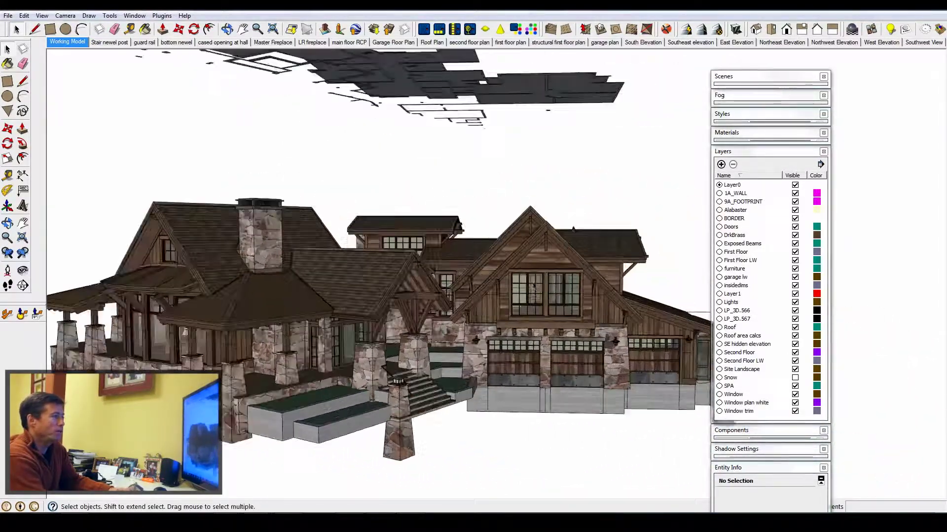
{"action": "scroll", "coordinate": [570, 297], "scroll_direction": "down", "scroll_amount": 4}
{"action": "scroll", "coordinate": [197, 311], "scroll_direction": "up", "scroll_amount": 4}
Step: Circle the rest of the exterior and bring the view inside the bedroom with the wall-mounted television
{"action": "middle_click_drag", "start_coordinate": [257, 314], "coordinate": [748, 272]}
{"action": "scroll", "coordinate": [747, 272], "scroll_direction": "down", "scroll_amount": 5}
{"action": "scroll", "coordinate": [351, 269], "scroll_direction": "up", "scroll_amount": 6}
{"action": "middle_click_drag", "start_coordinate": [291, 297], "coordinate": [609, 281]}
{"action": "scroll", "coordinate": [252, 312], "scroll_direction": "up", "scroll_amount": 5}
{"action": "scroll", "coordinate": [252, 314], "scroll_direction": "up", "scroll_amount": 3}
{"action": "middle_click_drag", "start_coordinate": [276, 294], "coordinate": [744, 302]}
{"action": "scroll", "coordinate": [377, 348], "scroll_direction": "down", "scroll_amount": 3}
{"action": "scroll", "coordinate": [377, 351], "scroll_direction": "up", "scroll_amount": 5}
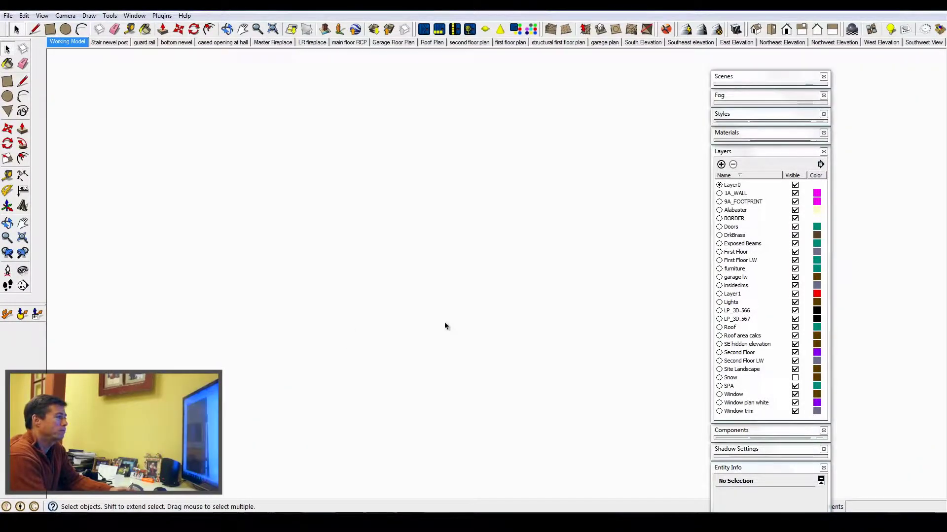
{"action": "scroll", "coordinate": [442, 323], "scroll_direction": "down", "scroll_amount": 5}
{"action": "middle_click_drag", "start_coordinate": [440, 320], "coordinate": [515, 286]}
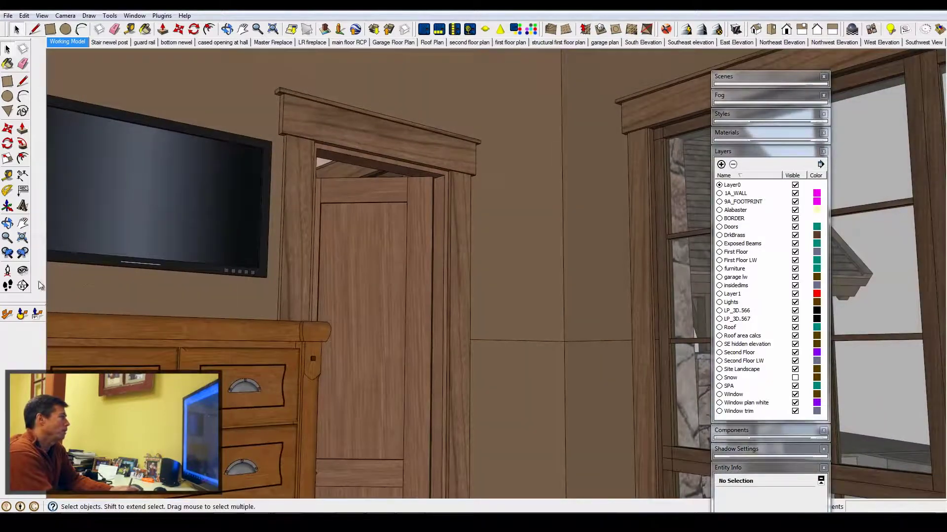
Step: Look around the interior from the bedroom, past the stair railing, to the kitchen cabinets and wall ovens
{"action": "left_click_drag", "start_coordinate": [341, 189], "coordinate": [547, 305]}
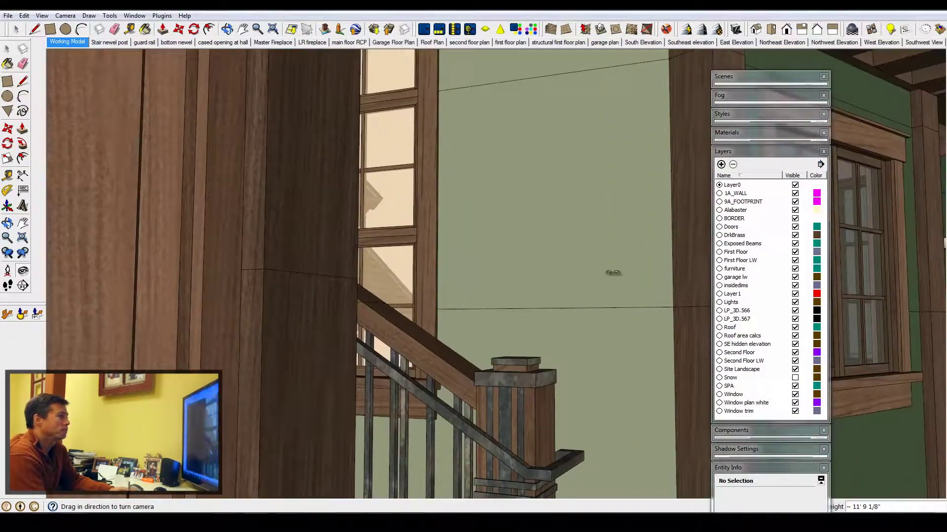
{"action": "left_click_drag", "start_coordinate": [615, 271], "coordinate": [442, 302]}
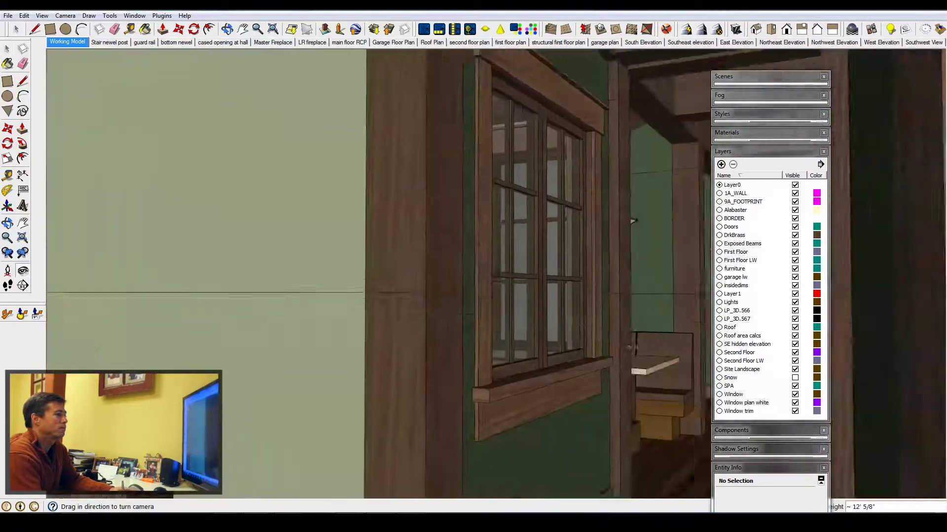
{"action": "left_click_drag", "start_coordinate": [631, 348], "coordinate": [675, 327]}
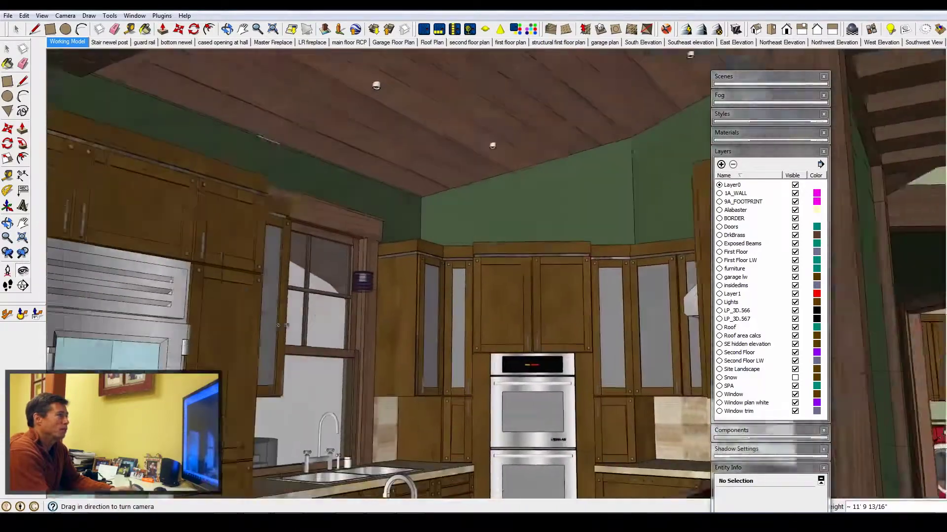
Step: Return to the outside of the house and examine the roofs, balcony and stone walls from several sides
{"action": "middle_click_drag", "start_coordinate": [494, 197], "coordinate": [217, 436]}
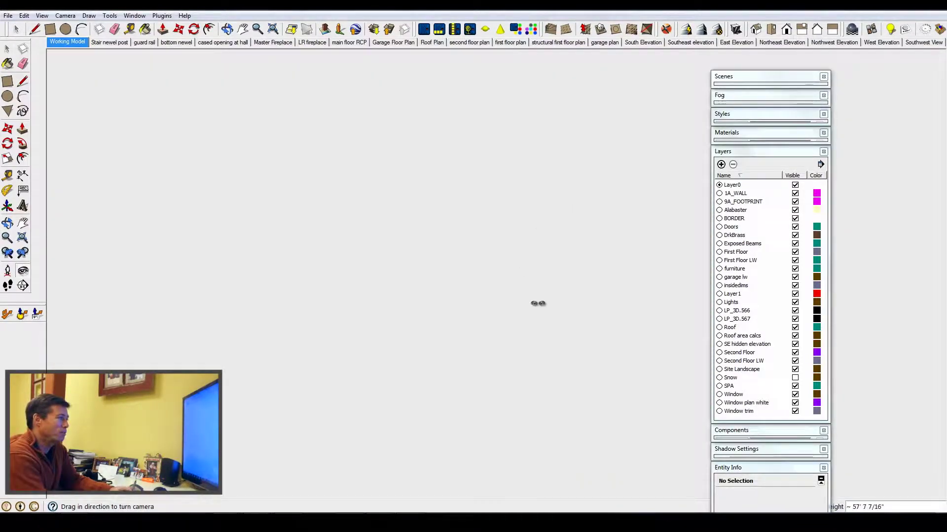
{"action": "scroll", "coordinate": [526, 326], "scroll_direction": "down", "scroll_amount": 3}
{"action": "middle_click_drag", "start_coordinate": [526, 326], "coordinate": [650, 249]}
{"action": "scroll", "coordinate": [494, 243], "scroll_direction": "down", "scroll_amount": 2}
{"action": "mouse_move", "coordinate": [494, 242]}
{"action": "middle_mouse_down"}
{"action": "mouse_move", "coordinate": [549, 265]}
{"action": "mouse_move", "coordinate": [300, 301]}
{"action": "mouse_move", "coordinate": [479, 253]}
{"action": "middle_mouse_up"}
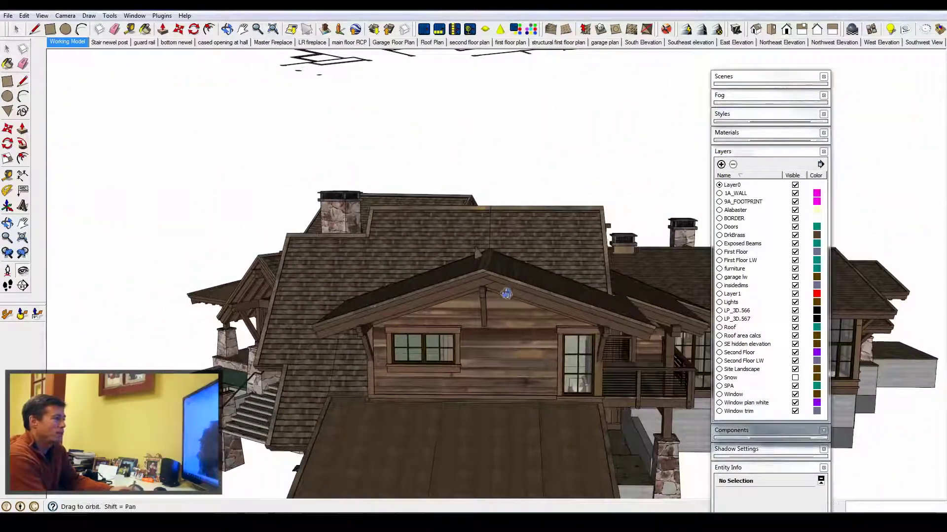
{"action": "middle_click_drag", "start_coordinate": [501, 293], "coordinate": [217, 274]}
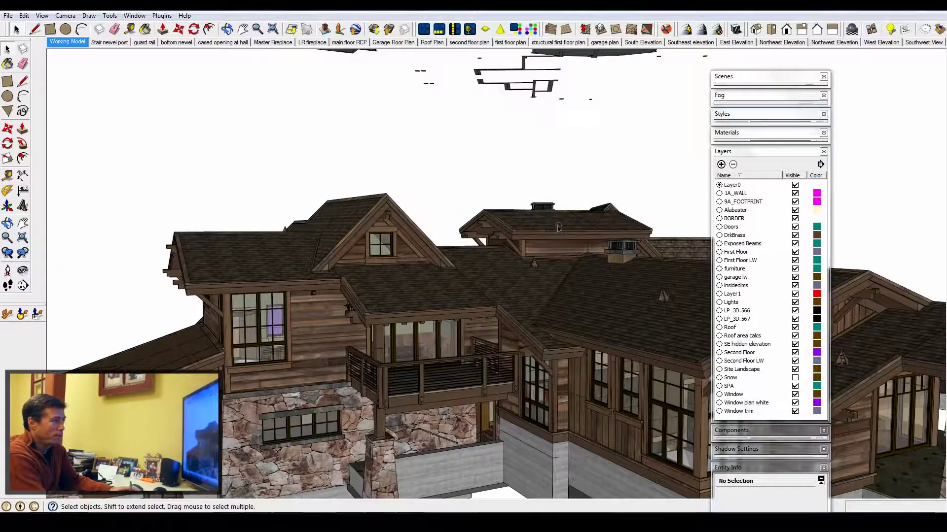
{"action": "middle_click_drag", "start_coordinate": [553, 246], "coordinate": [123, 239]}
{"action": "scroll", "coordinate": [317, 317], "scroll_direction": "down", "scroll_amount": 1}
Step: Open the roof group for editing, inspect its individual roof sections around the house, and close the group
{"action": "right_click", "coordinate": [310, 316]}
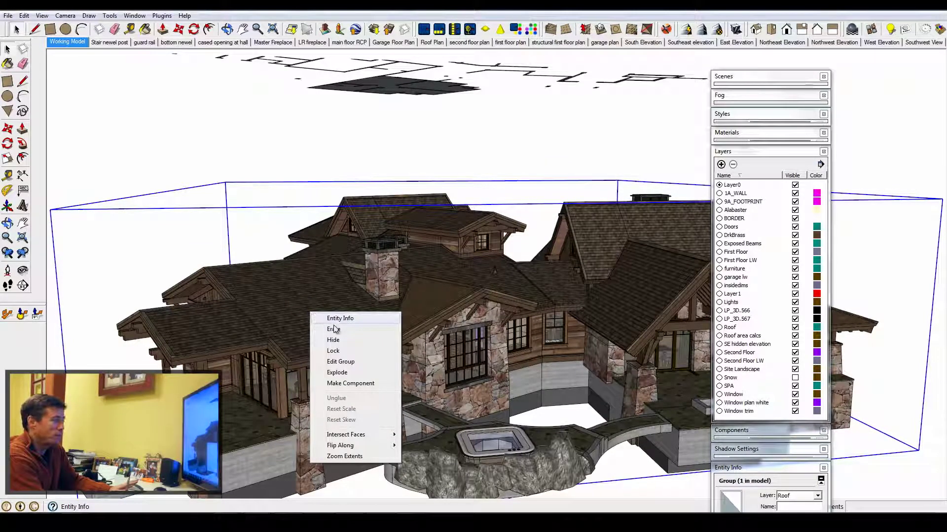
{"action": "left_click", "coordinate": [350, 363]}
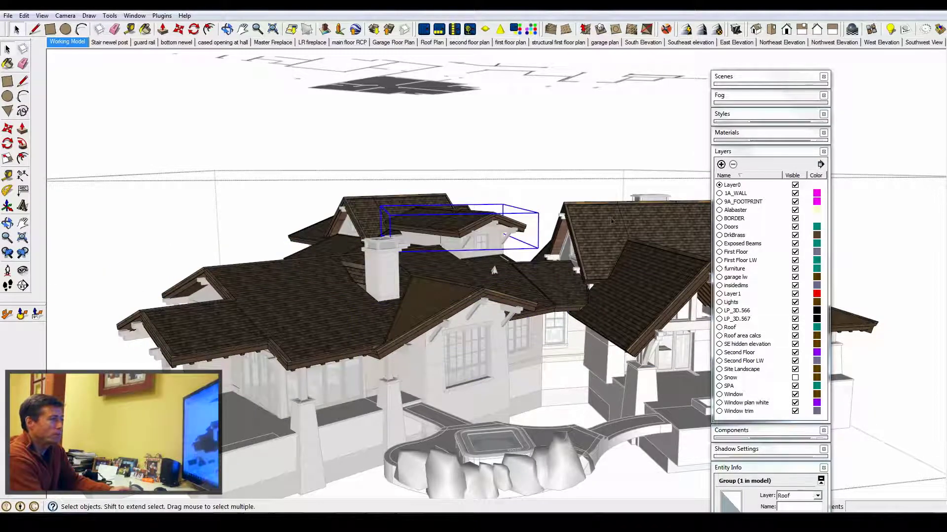
{"action": "middle_click_drag", "start_coordinate": [655, 294], "coordinate": [280, 289]}
{"action": "middle_click_drag", "start_coordinate": [566, 309], "coordinate": [284, 325]}
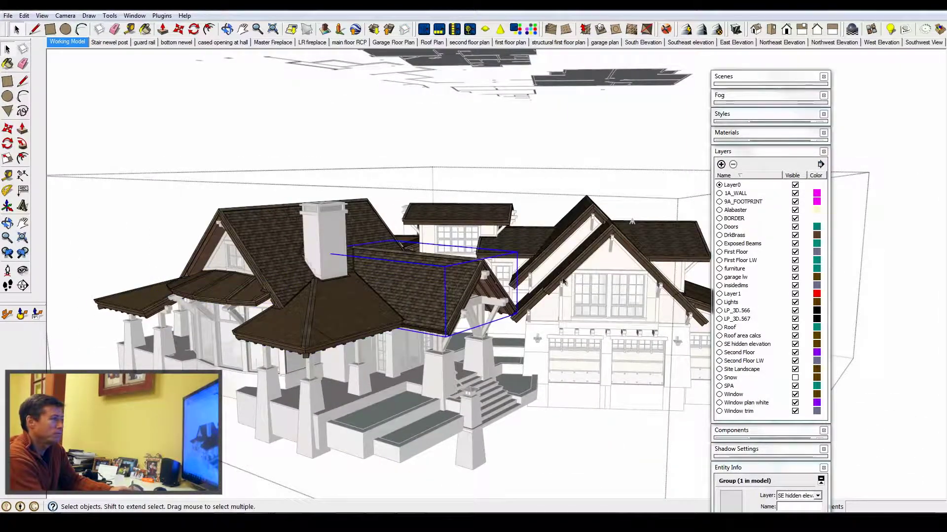
{"action": "middle_click_drag", "start_coordinate": [593, 278], "coordinate": [636, 249]}
{"action": "scroll", "coordinate": [459, 231], "scroll_direction": "up", "scroll_amount": 5}
{"action": "scroll", "coordinate": [508, 245], "scroll_direction": "down", "scroll_amount": 4}
{"action": "middle_click_drag", "start_coordinate": [338, 281], "coordinate": [372, 267]}
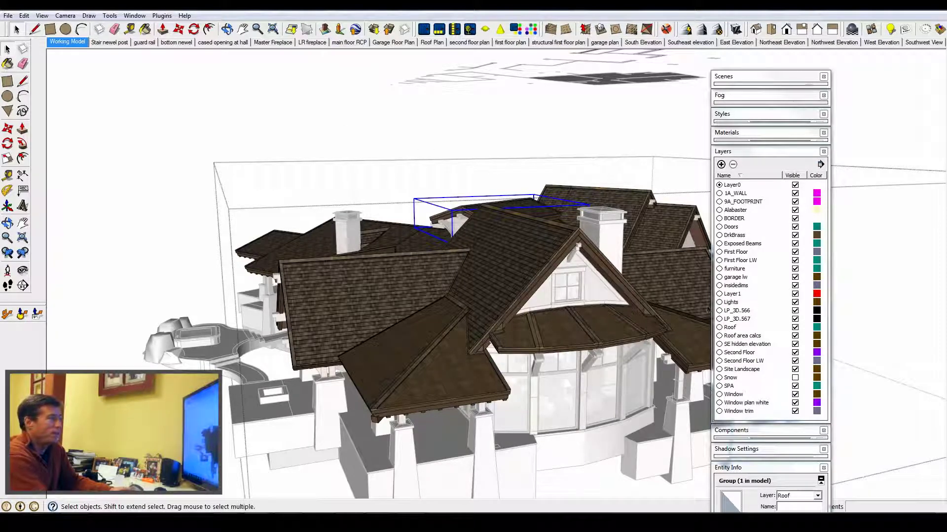
{"action": "left_click", "coordinate": [389, 127]}
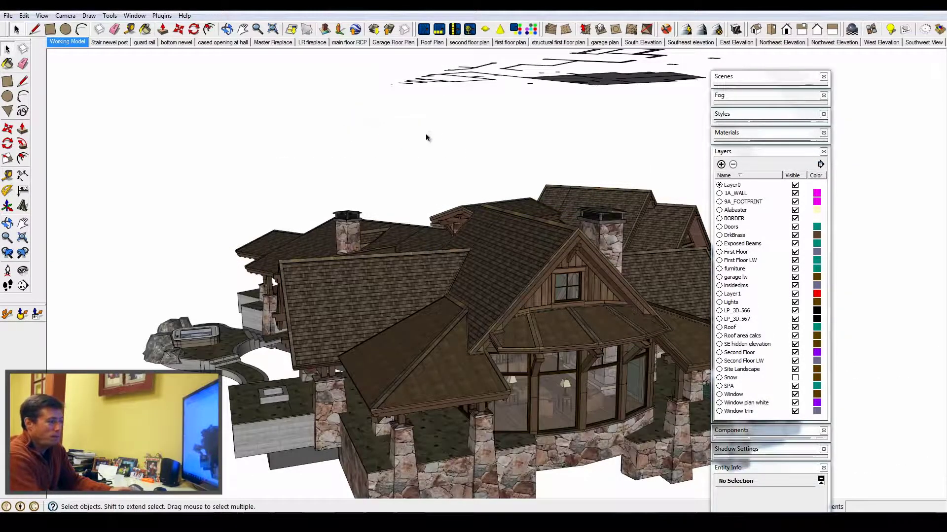
Step: Hide the Roof layer and examine the exposed beams, rooms and second-floor group
{"action": "left_click", "coordinate": [794, 328]}
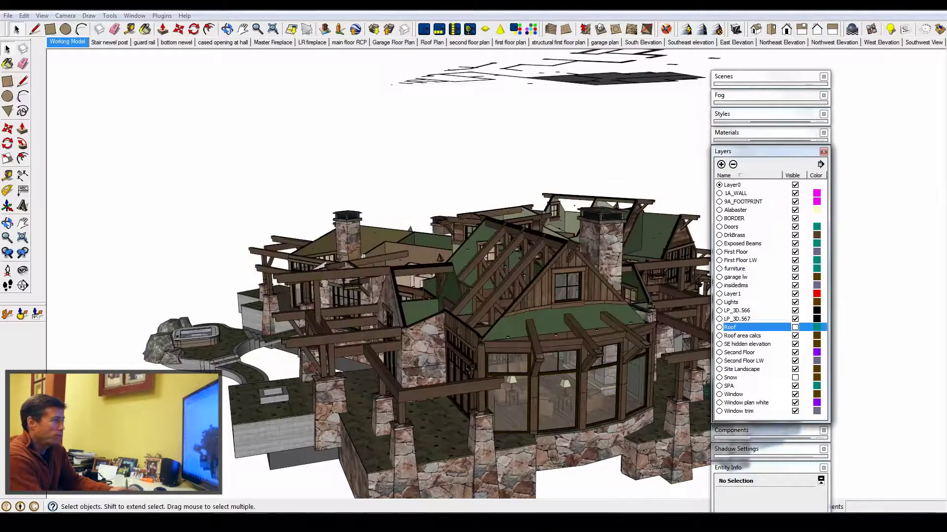
{"action": "middle_click_drag", "start_coordinate": [434, 232], "coordinate": [587, 279]}
{"action": "scroll", "coordinate": [557, 239], "scroll_direction": "up", "scroll_amount": 3}
{"action": "middle_click_drag", "start_coordinate": [557, 239], "coordinate": [645, 197]}
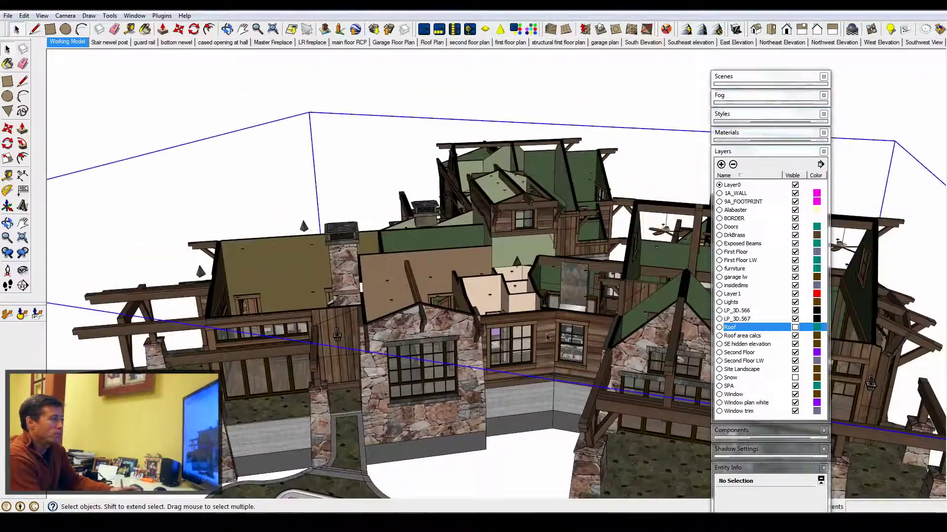
{"action": "middle_click_drag", "start_coordinate": [437, 318], "coordinate": [451, 255]}
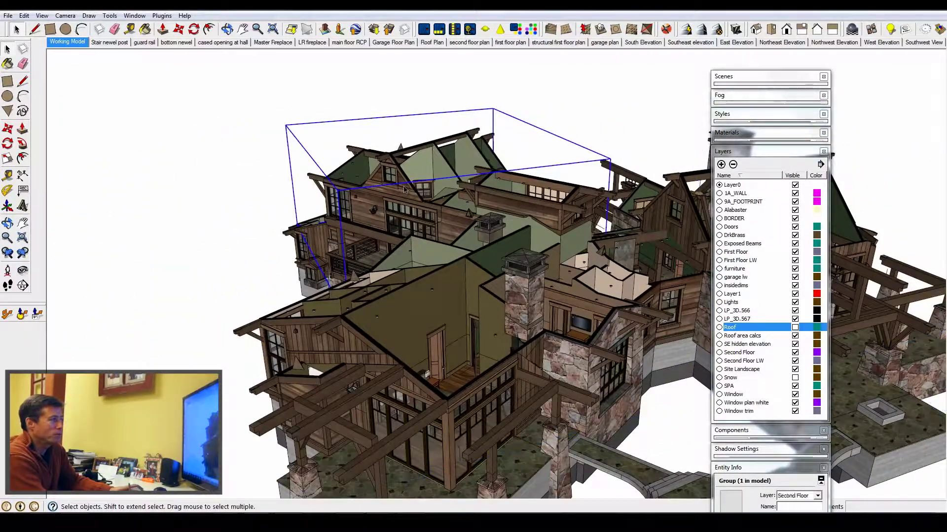
{"action": "middle_click_drag", "start_coordinate": [437, 331], "coordinate": [383, 293]}
Step: Open the First Floor group for editing and inspect the interior wall faces and windows of the corner room
{"action": "right_click", "coordinate": [388, 294]}
{"action": "left_click", "coordinate": [418, 344]}
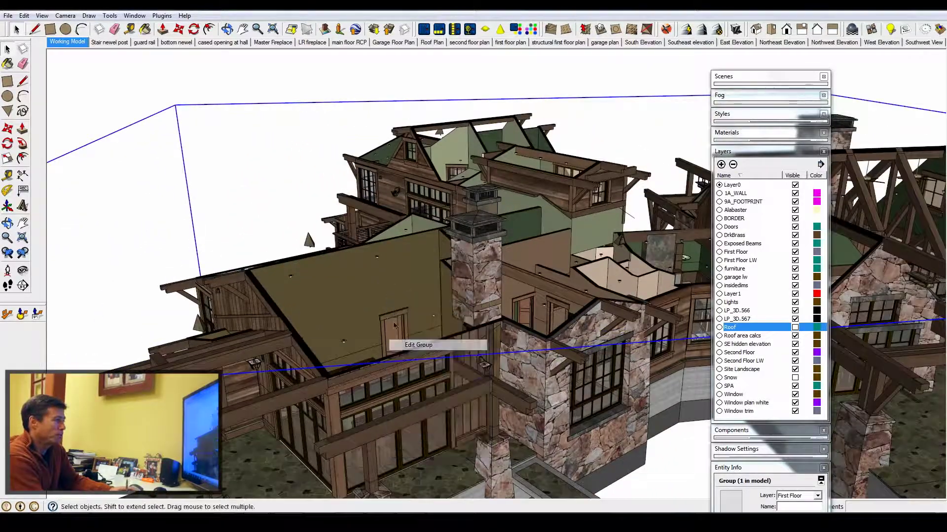
{"action": "middle_click_drag", "start_coordinate": [329, 296], "coordinate": [493, 236]}
{"action": "scroll", "coordinate": [486, 246], "scroll_direction": "down", "scroll_amount": 2}
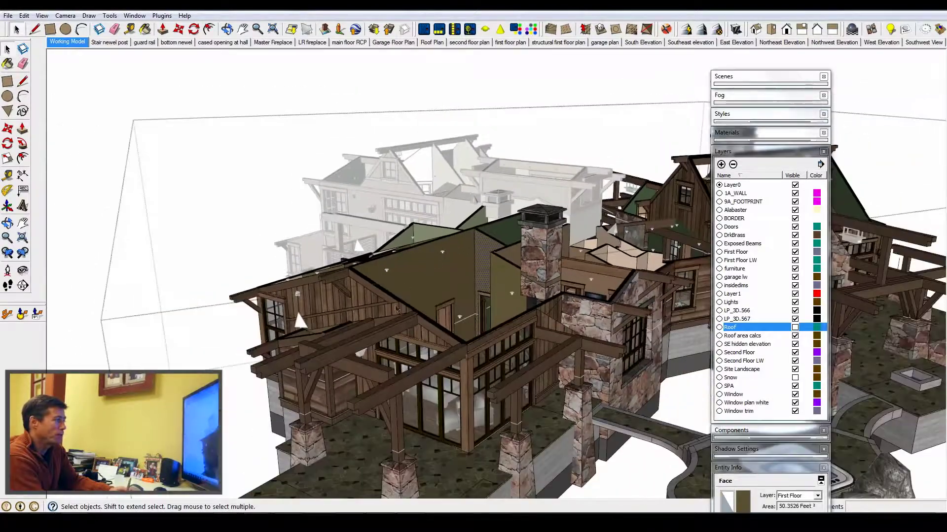
{"action": "scroll", "coordinate": [412, 359], "scroll_direction": "up", "scroll_amount": 2}
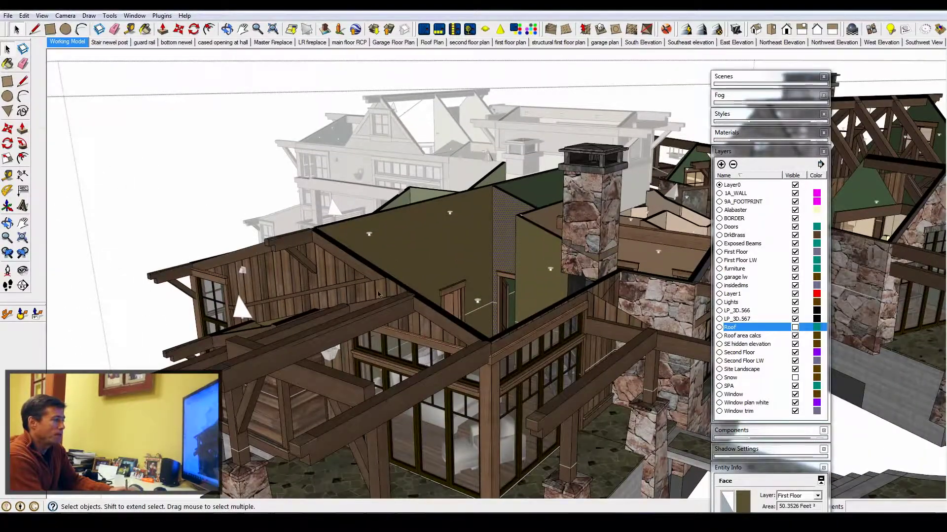
{"action": "middle_click_drag", "start_coordinate": [379, 294], "coordinate": [569, 347]}
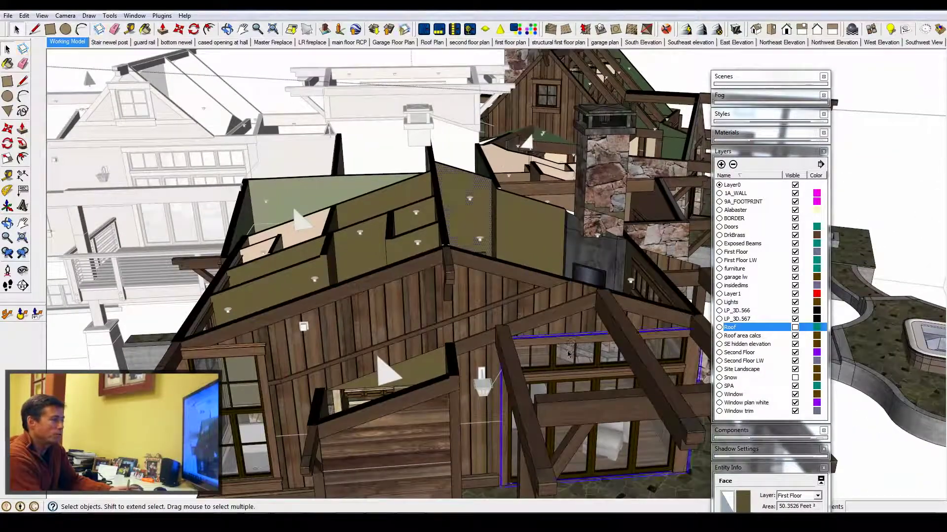
Step: Examine the remaining first-floor rooms within the open group, and close the group
{"action": "middle_click_drag", "start_coordinate": [372, 323], "coordinate": [469, 325]}
{"action": "middle_click_drag", "start_coordinate": [405, 270], "coordinate": [232, 323]}
{"action": "scroll", "coordinate": [303, 257], "scroll_direction": "up", "scroll_amount": 3}
{"action": "middle_click_drag", "start_coordinate": [511, 273], "coordinate": [389, 237]}
{"action": "scroll", "coordinate": [389, 236], "scroll_direction": "down", "scroll_amount": 4}
{"action": "scroll", "coordinate": [493, 333], "scroll_direction": "down", "scroll_amount": 2}
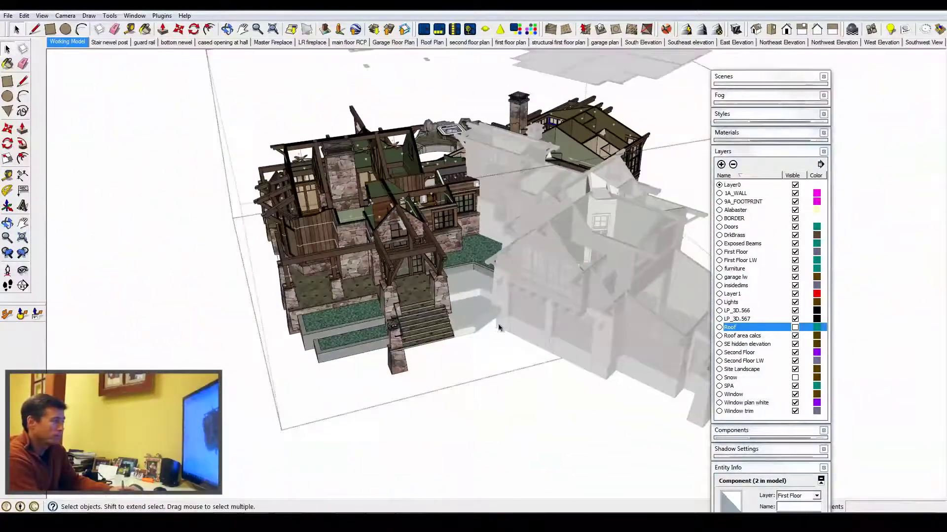
{"action": "right_click", "coordinate": [488, 351]}
{"action": "left_click", "coordinate": [513, 359]}
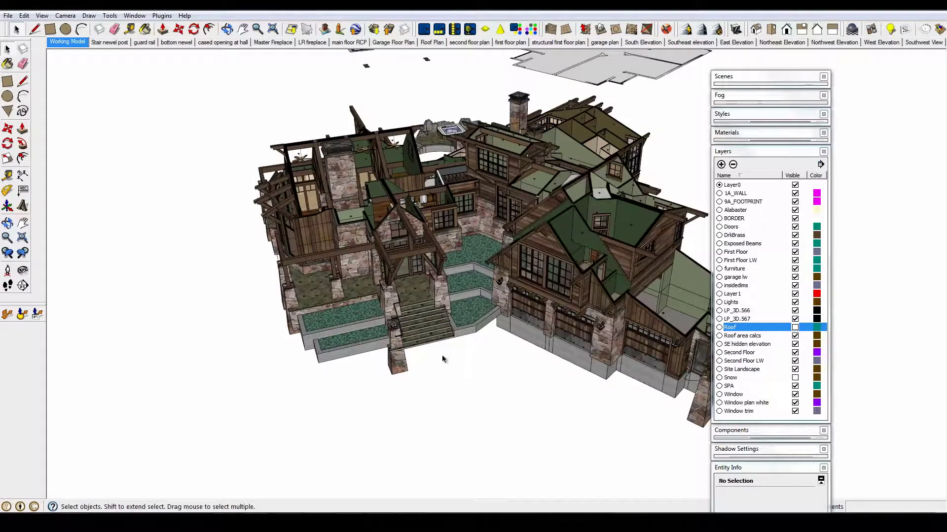